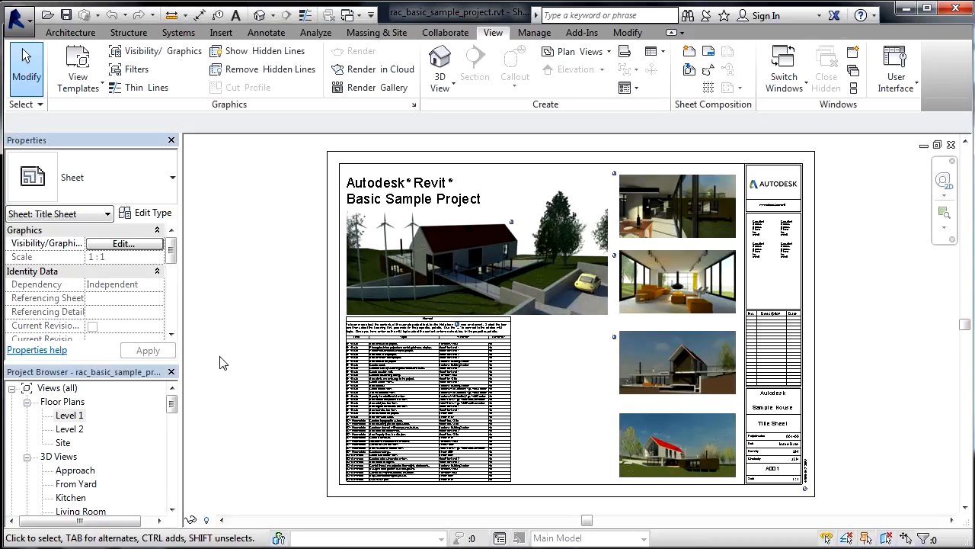
# Open the Level 1 floor plan and examine the wall above the Mech and Bath rooms up close
pyautogui.doubleClick(69, 416)
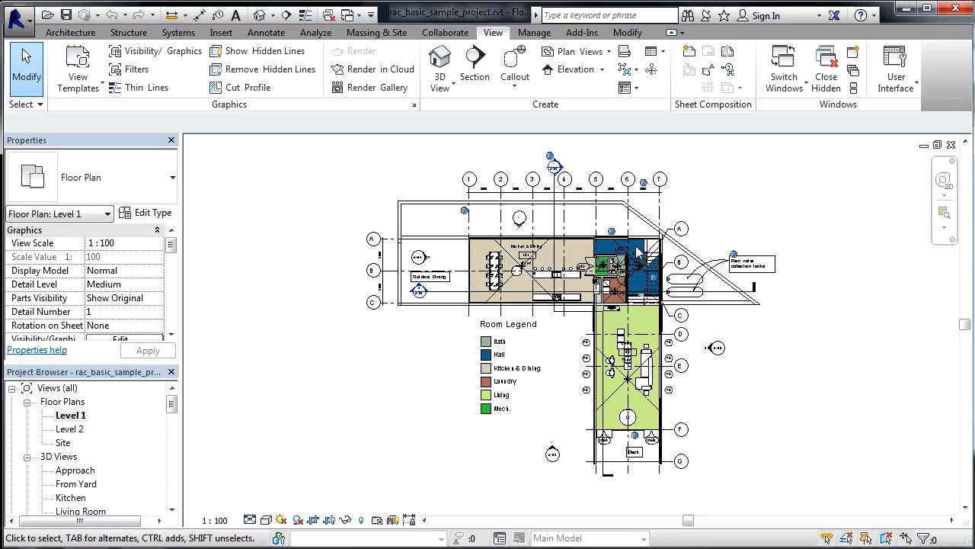
pyautogui.scroll(6, 636, 252)
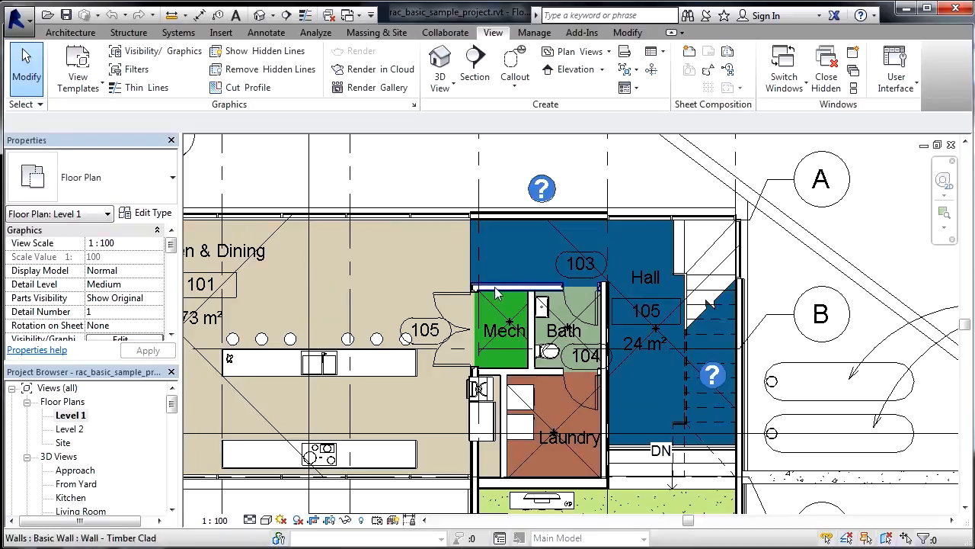
pyautogui.scroll(2, 495, 293)
pyautogui.scroll(5, 495, 293)
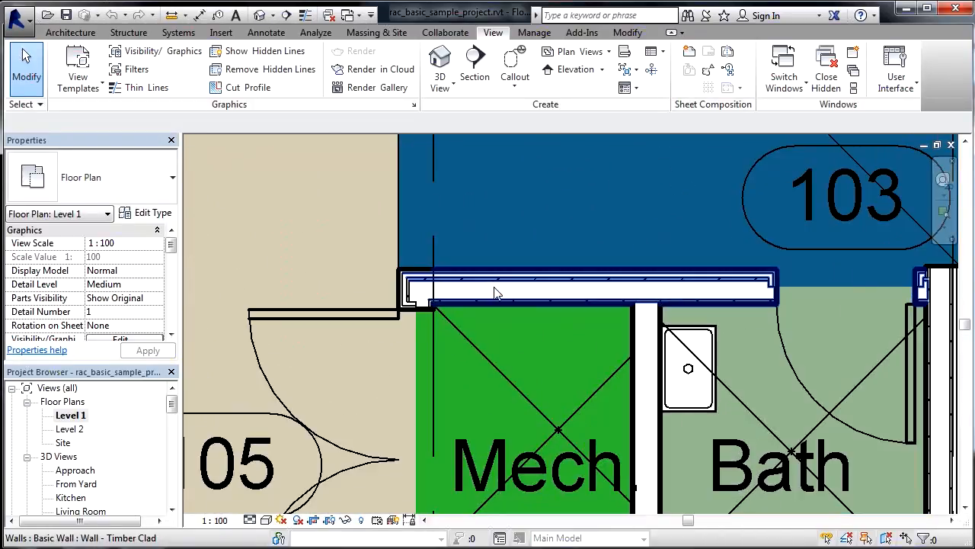
pyautogui.scroll(1, 495, 293)
pyautogui.scroll(-3, 495, 293)
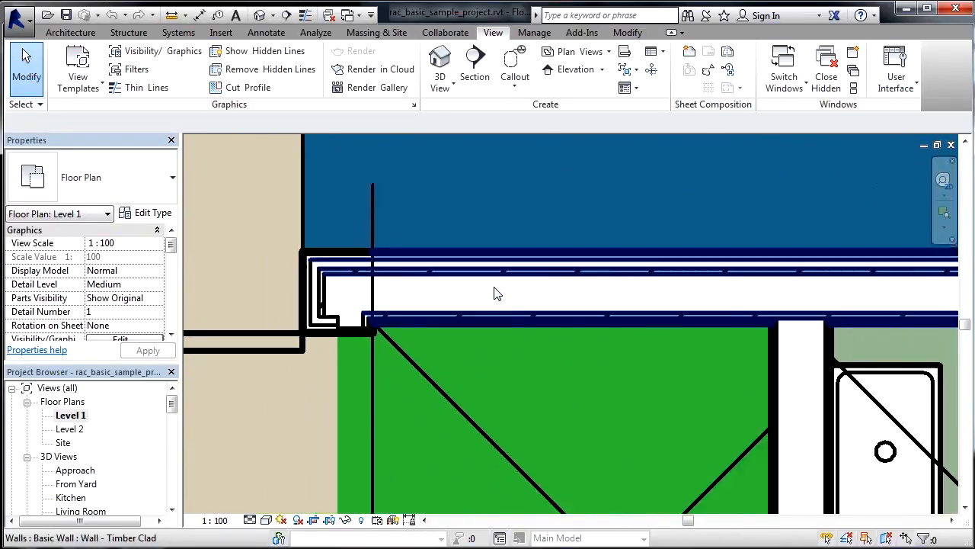
pyautogui.scroll(-6, 496, 293)
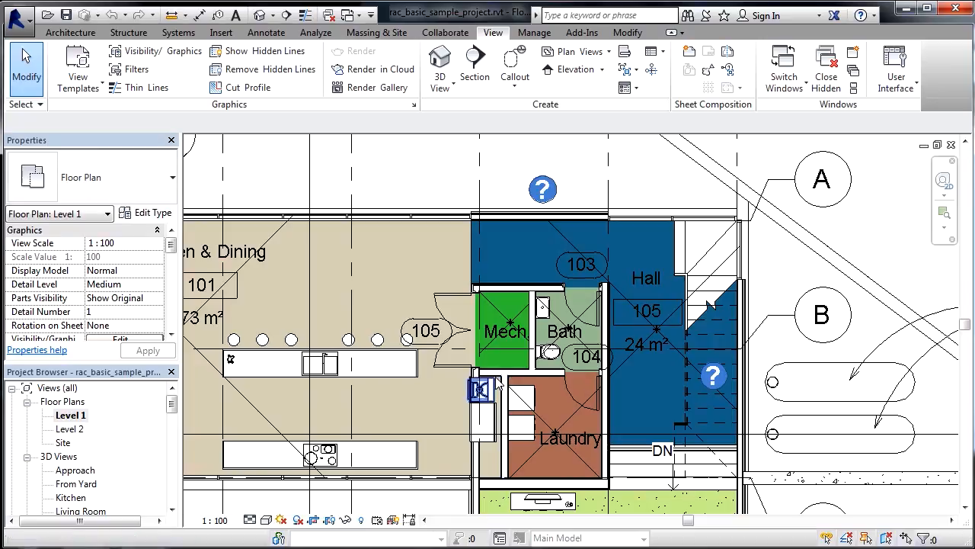
# Review the instance properties and the type properties of the double door into the Mech room
pyautogui.click(458, 299)
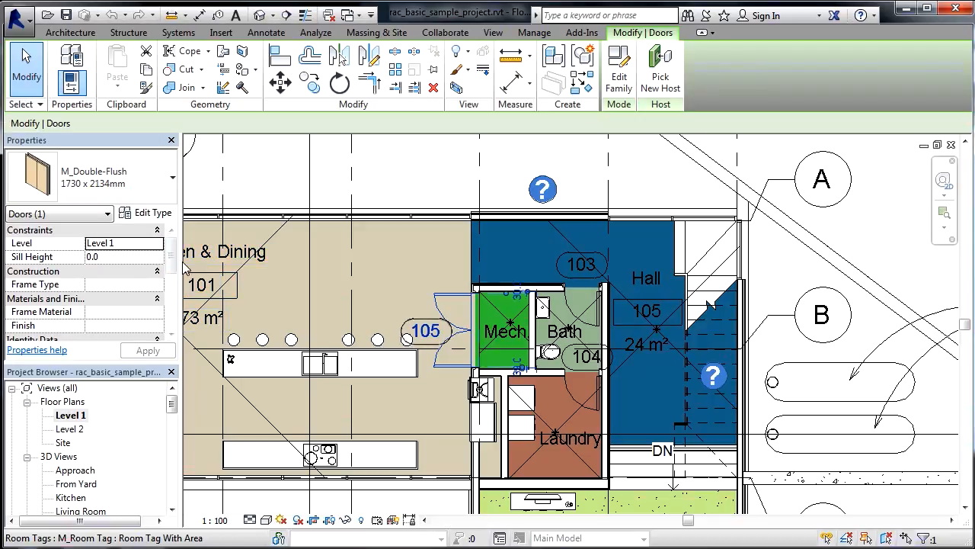
pyautogui.moveTo(173, 261); pyautogui.dragTo(173, 322)
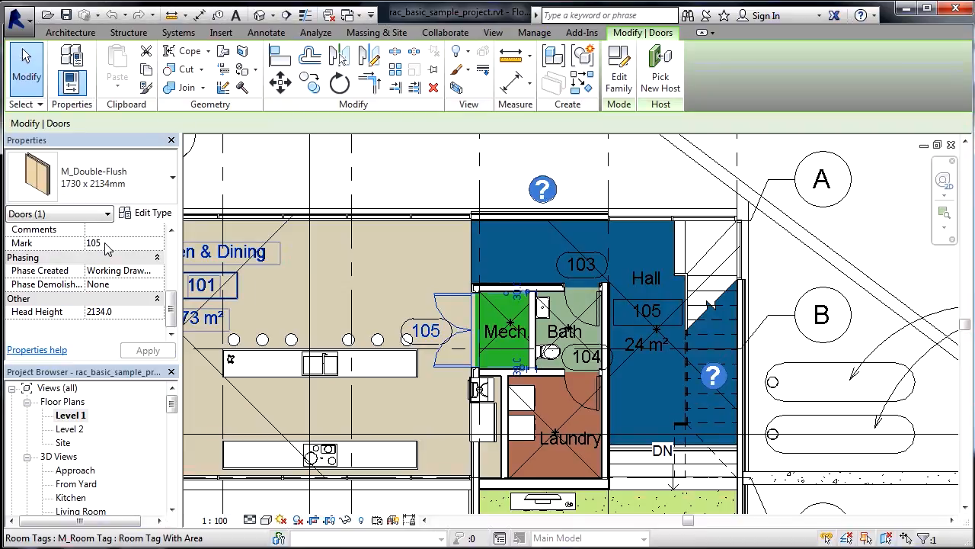
pyautogui.click(145, 216)
pyautogui.moveTo(395, 110); pyautogui.dragTo(673, 82)
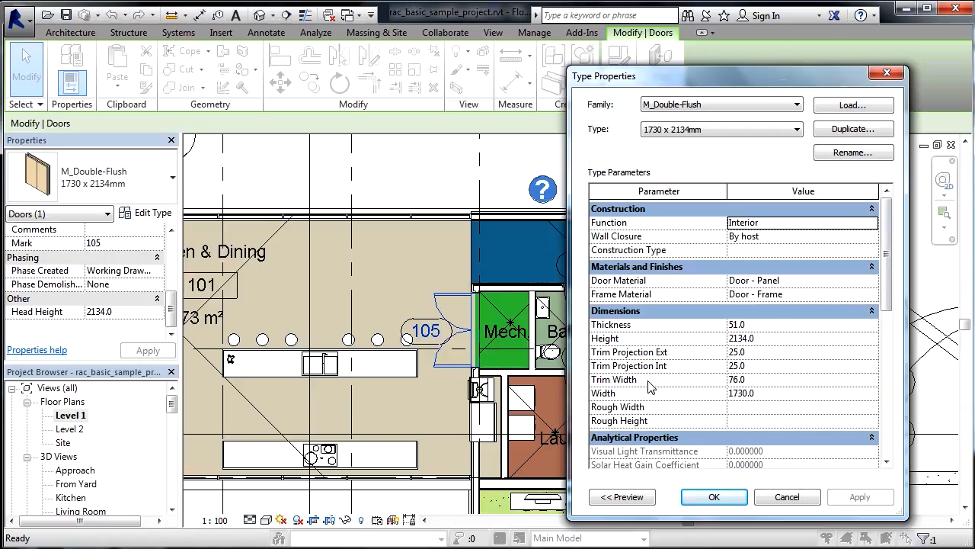
pyautogui.moveTo(892, 296); pyautogui.dragTo(888, 381)
pyautogui.scroll(-2, 888, 381)
pyautogui.scroll(-1, 888, 381)
pyautogui.scroll(2, 884, 385)
pyautogui.scroll(5, 884, 385)
pyautogui.click(716, 496)
# Compare the instance properties of the single-flush doors at the Bath and the Laundry
pyautogui.scroll(3, 586, 296)
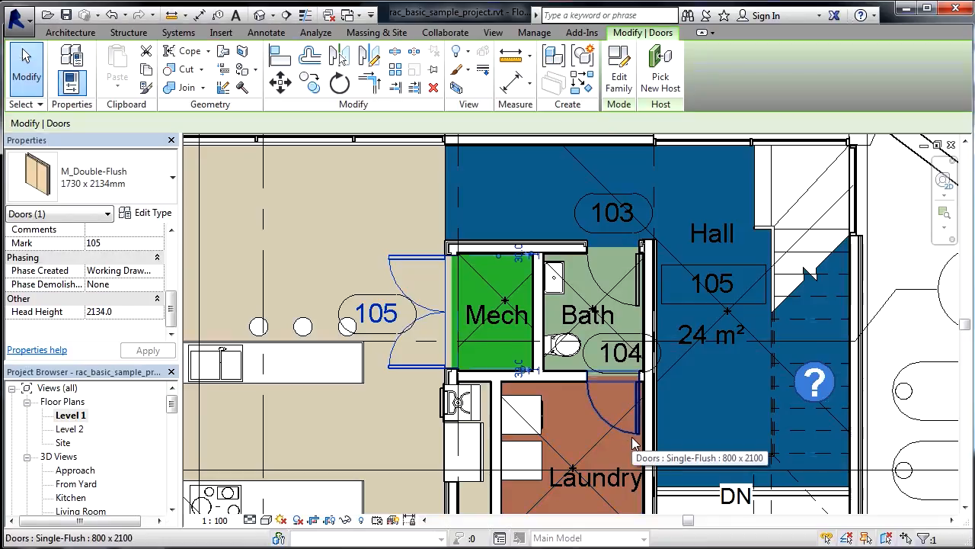
pyautogui.click(595, 283)
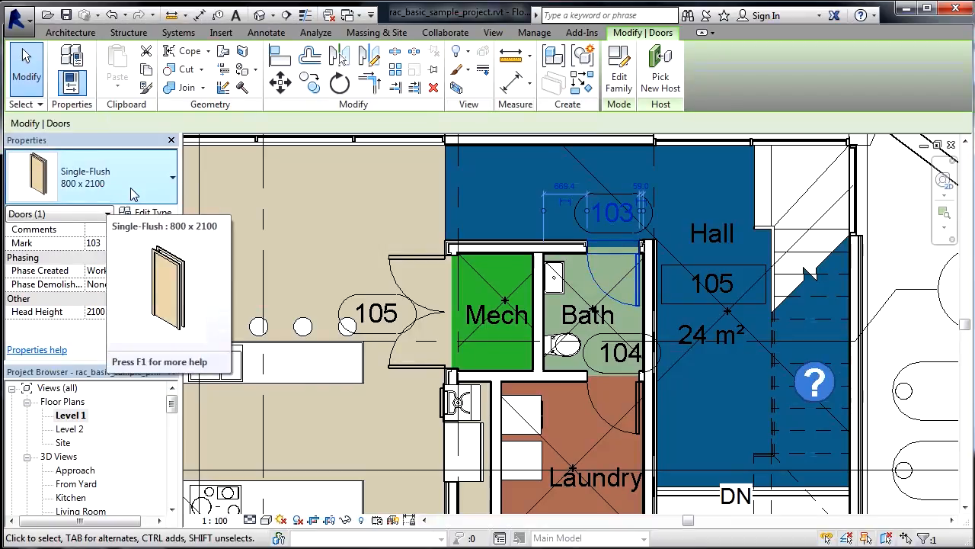
pyautogui.click(600, 422)
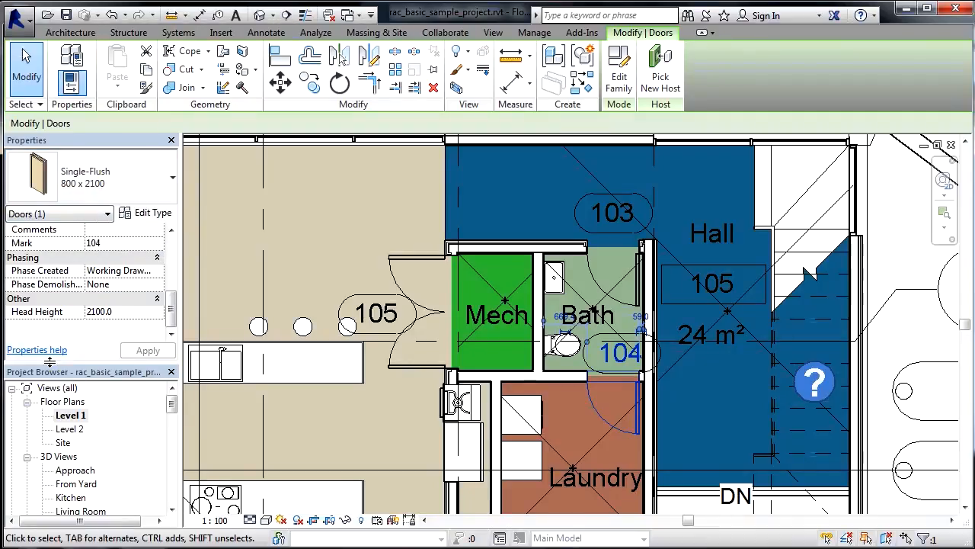
# Set the Thickness of the Bath door's Single-Flush 800 x 2100 type to 80 and apply it
pyautogui.click(588, 268)
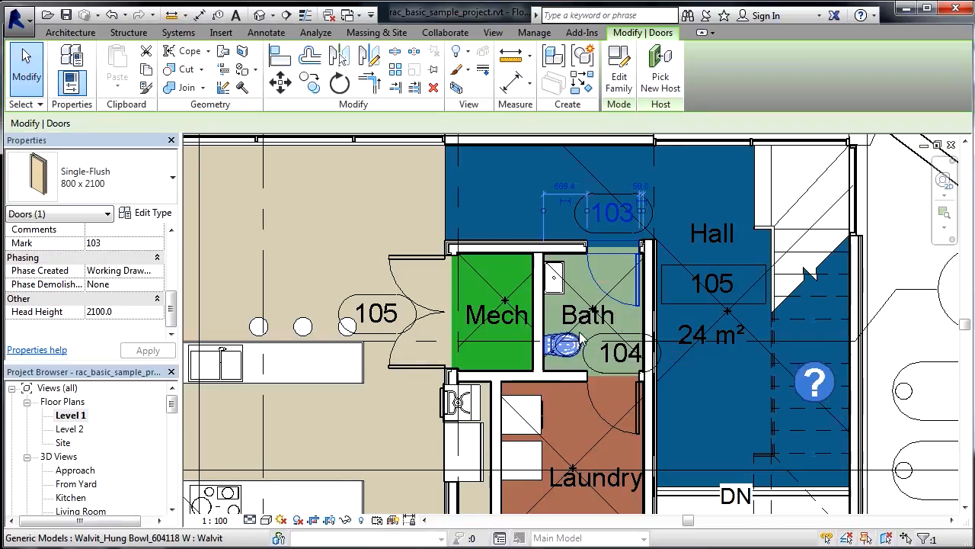
pyautogui.click(156, 213)
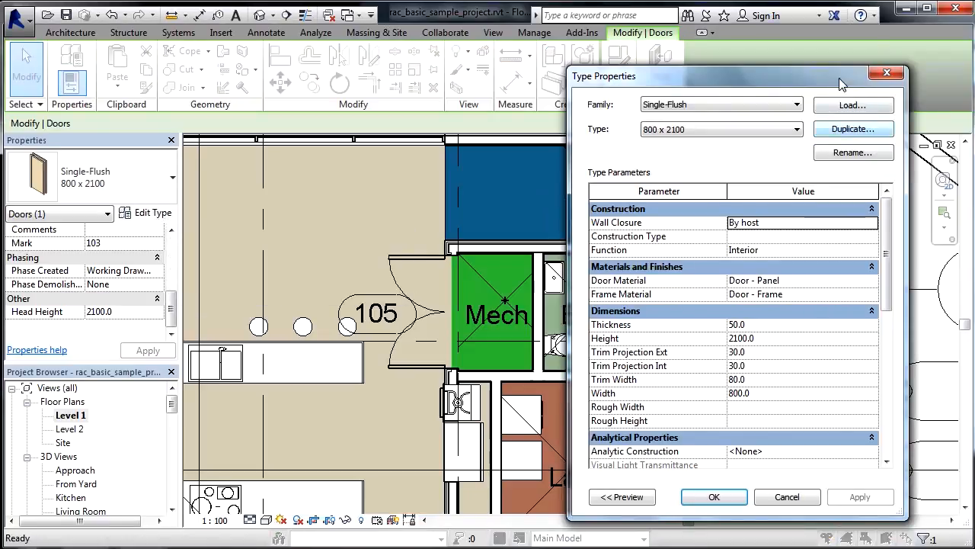
pyautogui.moveTo(838, 83); pyautogui.dragTo(386, 67)
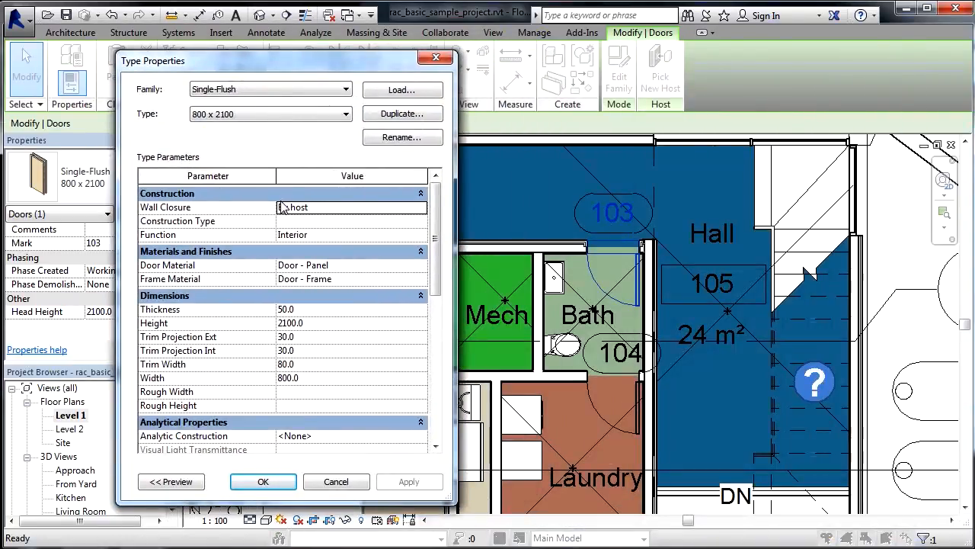
pyautogui.click(308, 310)
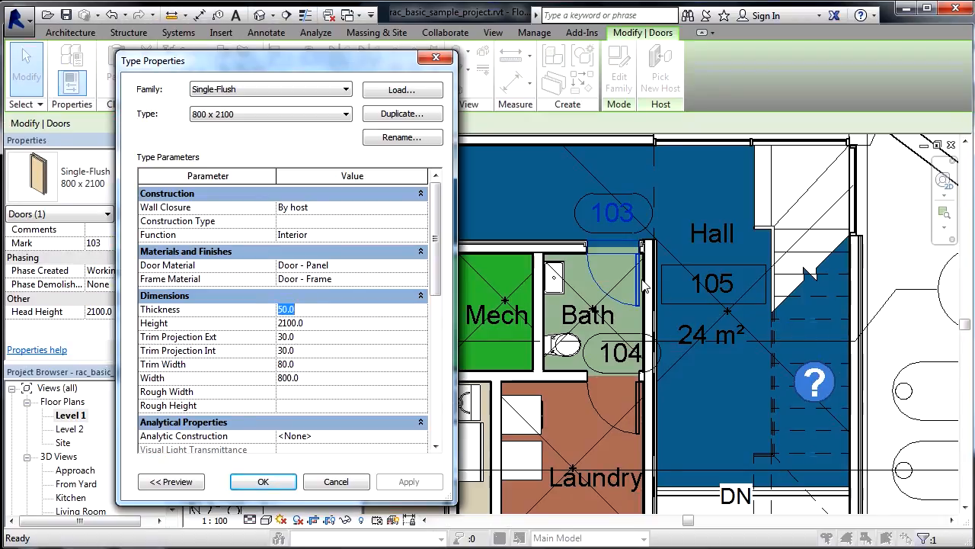
pyautogui.write('80')
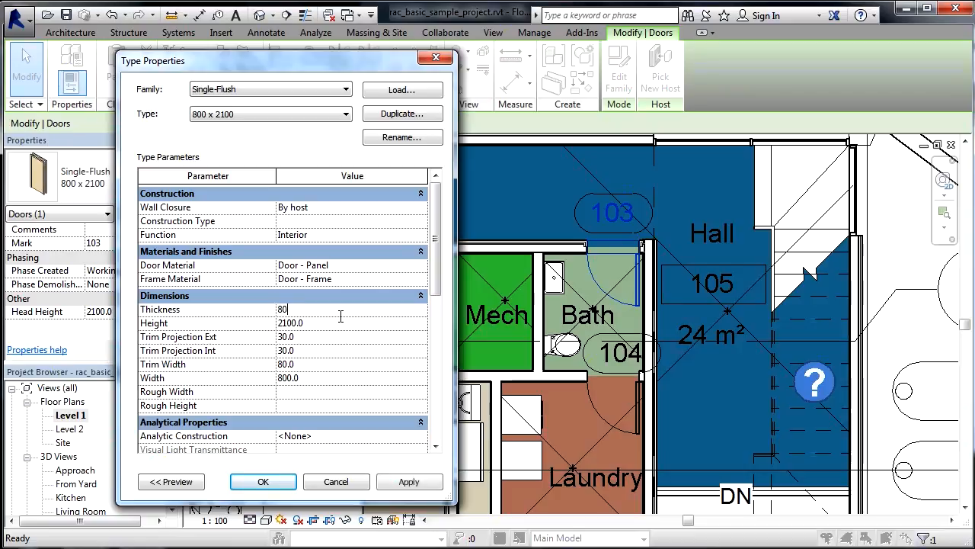
pyautogui.click(410, 482)
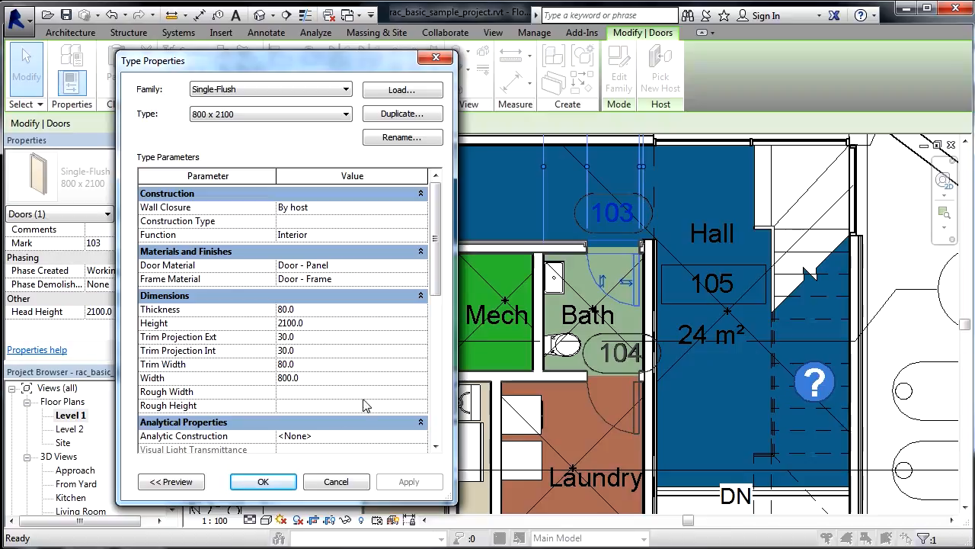
# Return the Single-Flush 800 x 2100 type's Thickness to 50 and accept the type properties
pyautogui.click(320, 309)
pyautogui.write('50')
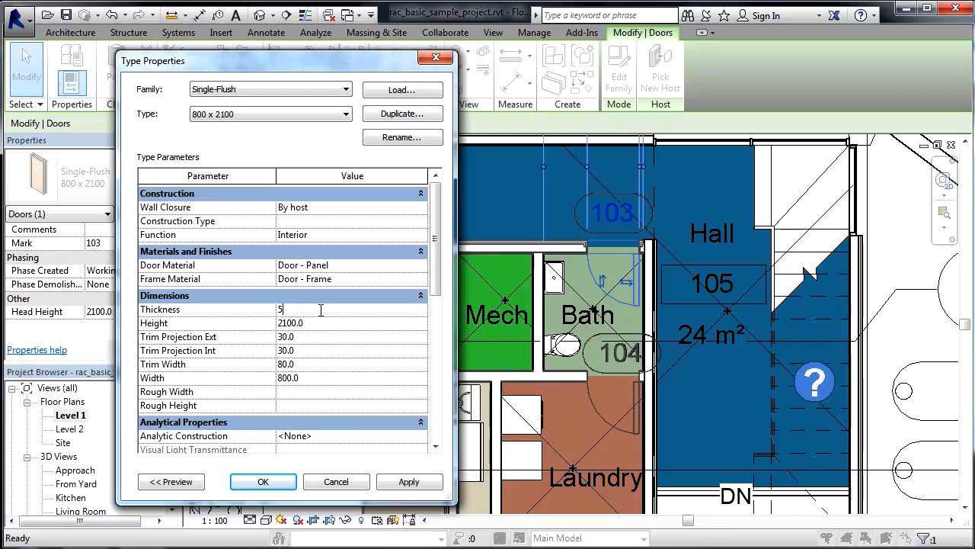
pyautogui.click(410, 483)
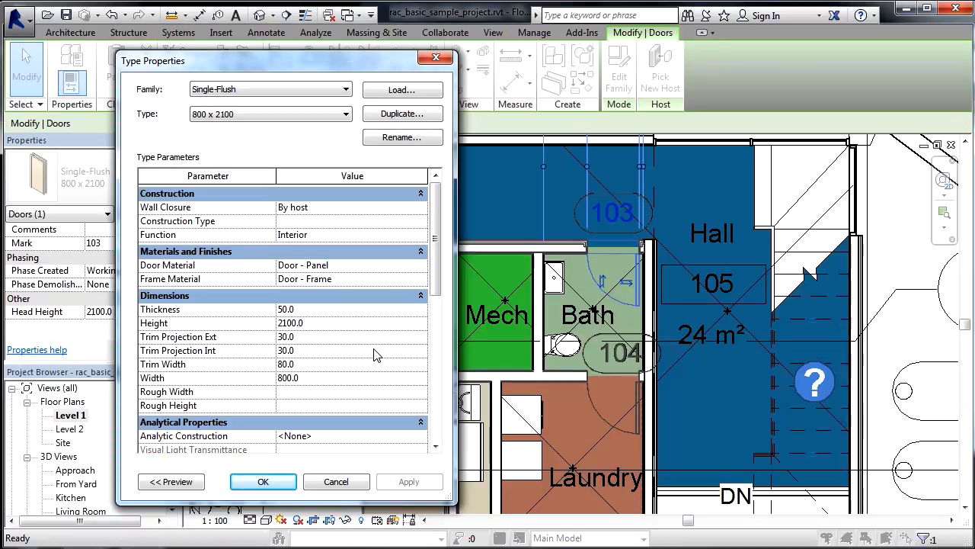
pyautogui.click(263, 481)
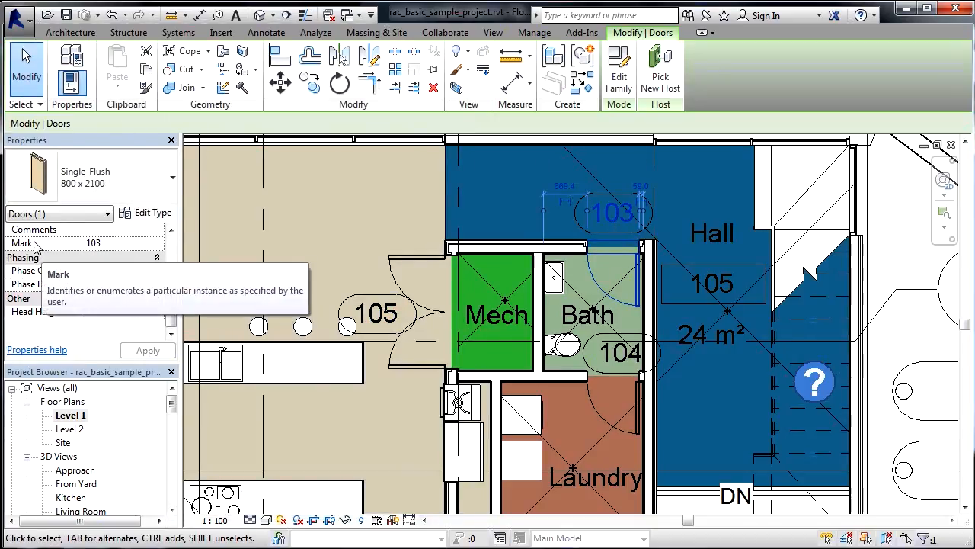
# Change the Bath door's Mark to 703 in its instance properties and set it back to 103
pyautogui.click(107, 243)
pyautogui.click(107, 243)
pyautogui.moveTo(107, 243); pyautogui.dragTo(94, 242)
pyautogui.write('7')
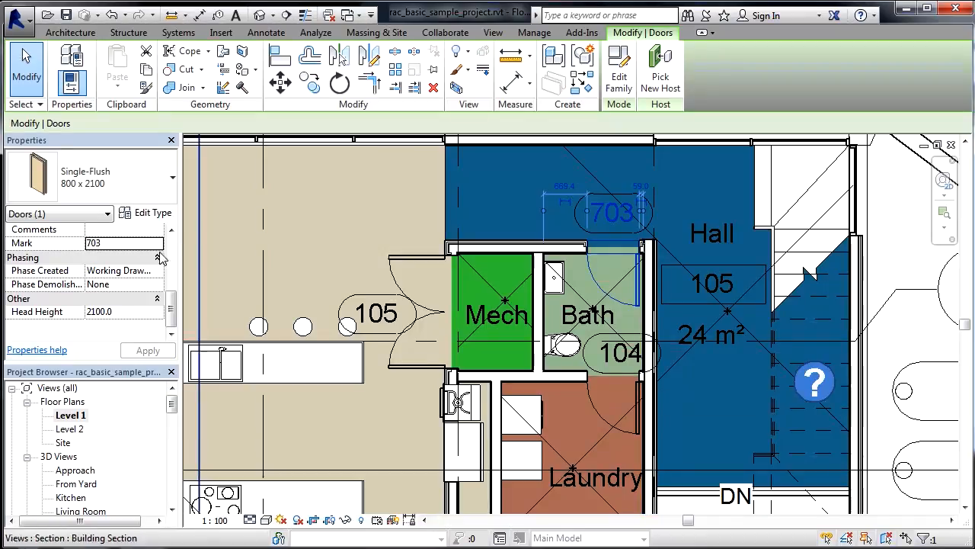
pyautogui.click(93, 243)
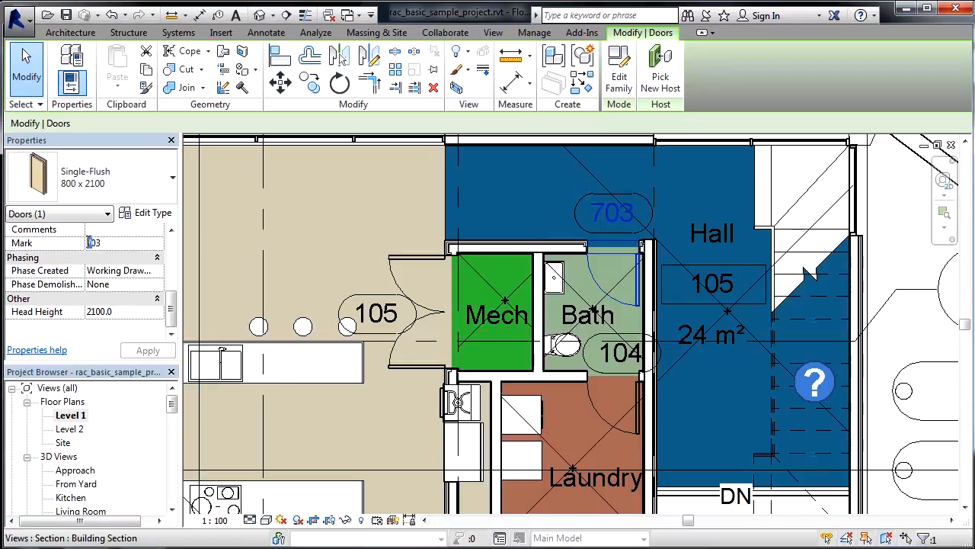
pyautogui.write('1')
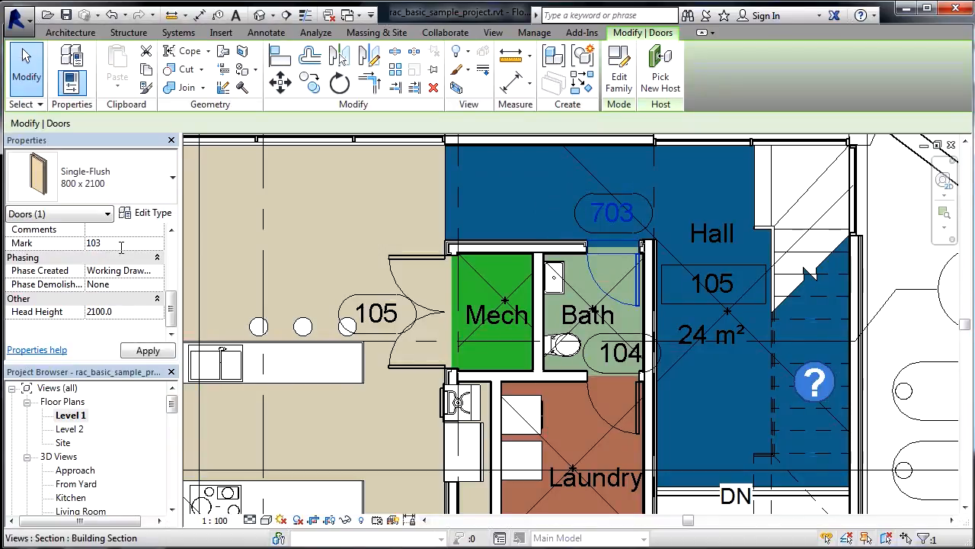
# Set the Laundry door's Mark to 704 in its instance properties
pyautogui.click(595, 411)
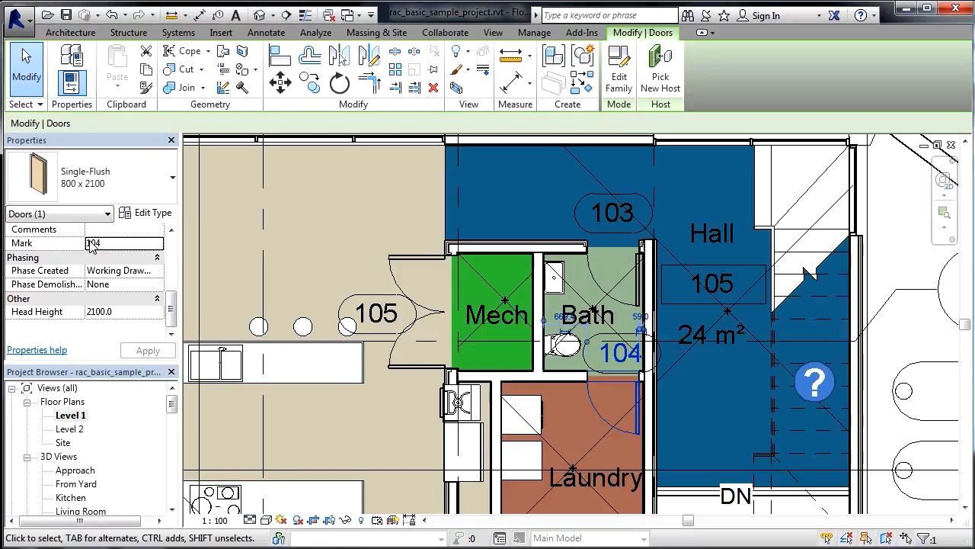
pyautogui.moveTo(92, 242); pyautogui.dragTo(86, 242)
pyautogui.write('7')
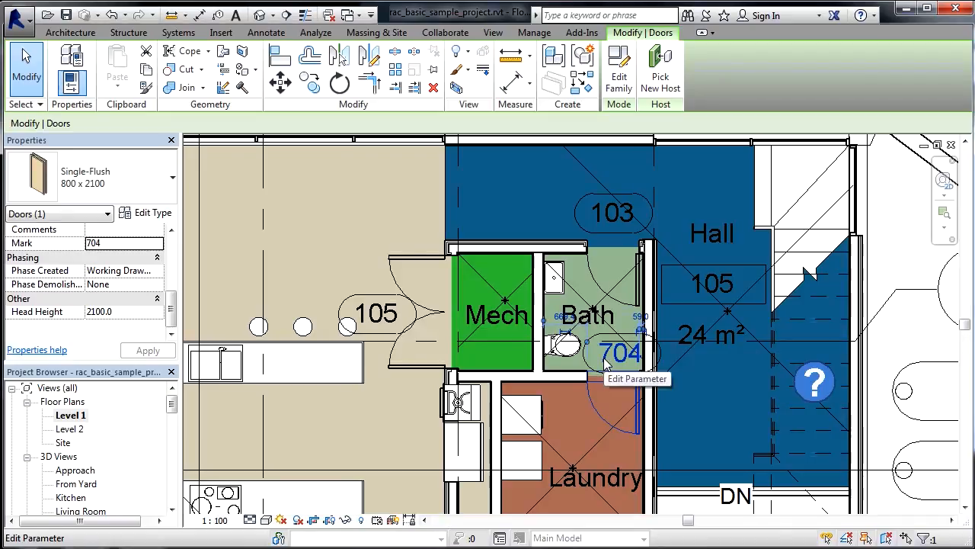
# Edit the Laundry door's tag directly in the plan so it reads 104
pyautogui.click(605, 357)
pyautogui.click(593, 353)
pyautogui.write('104')
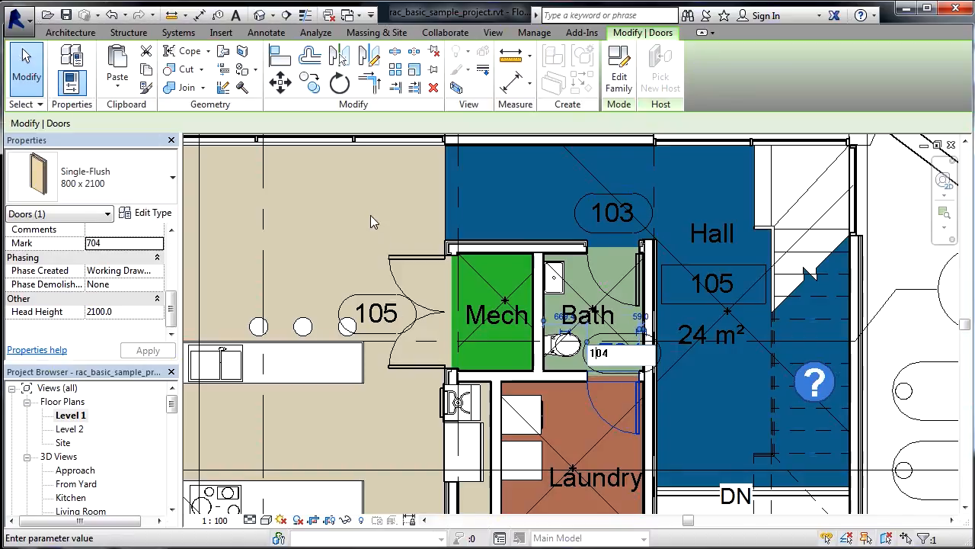
pyautogui.click(508, 177)
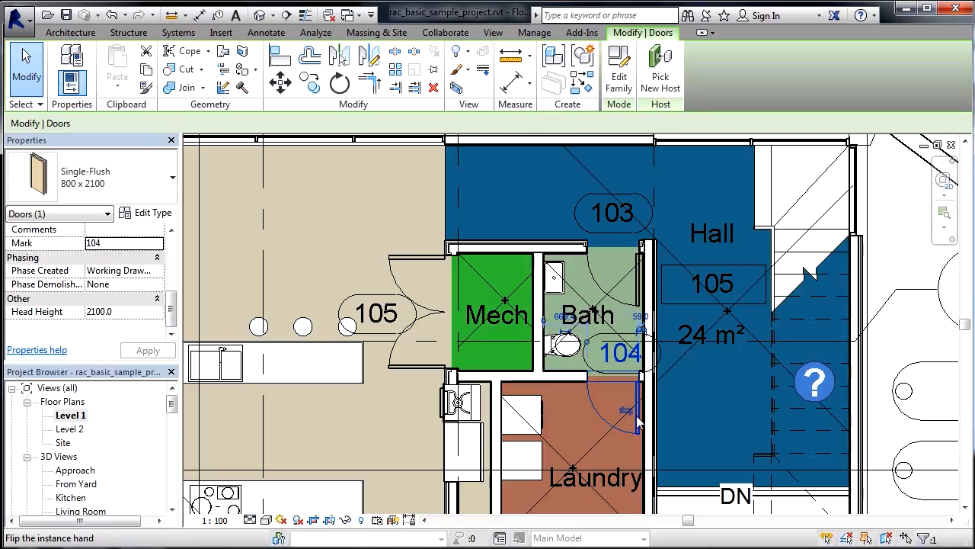
# Review the Laundry door's type properties, close them without changes, and clear the selection
pyautogui.click(154, 214)
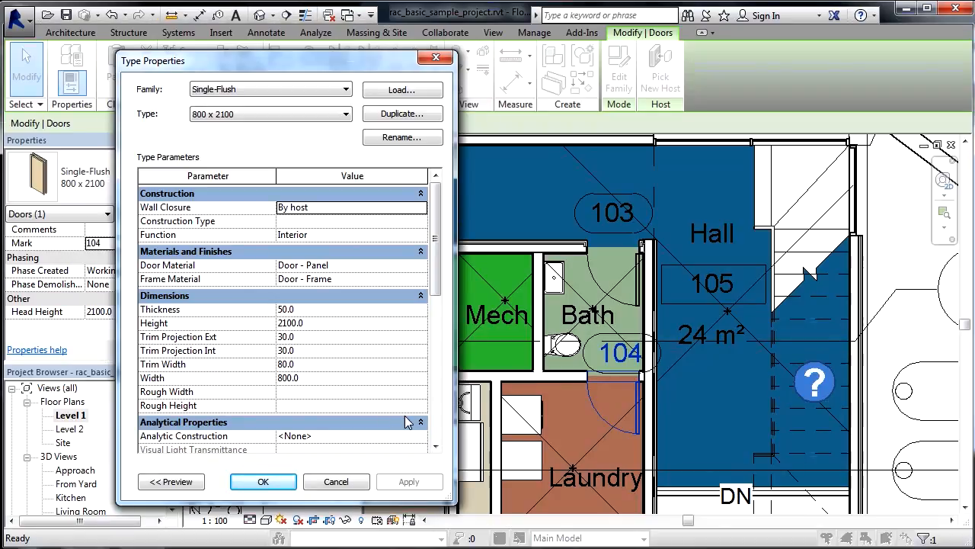
pyautogui.click(336, 481)
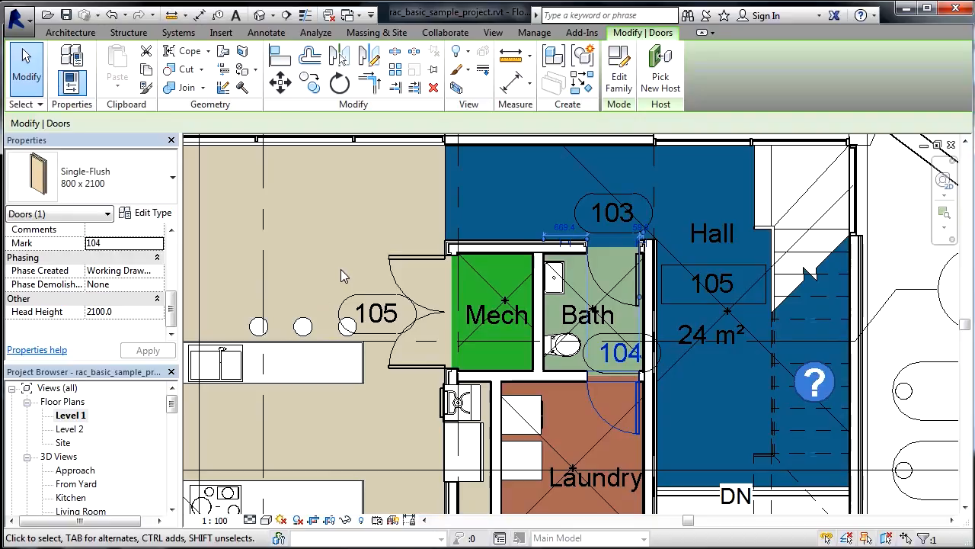
pyautogui.press('Escape')
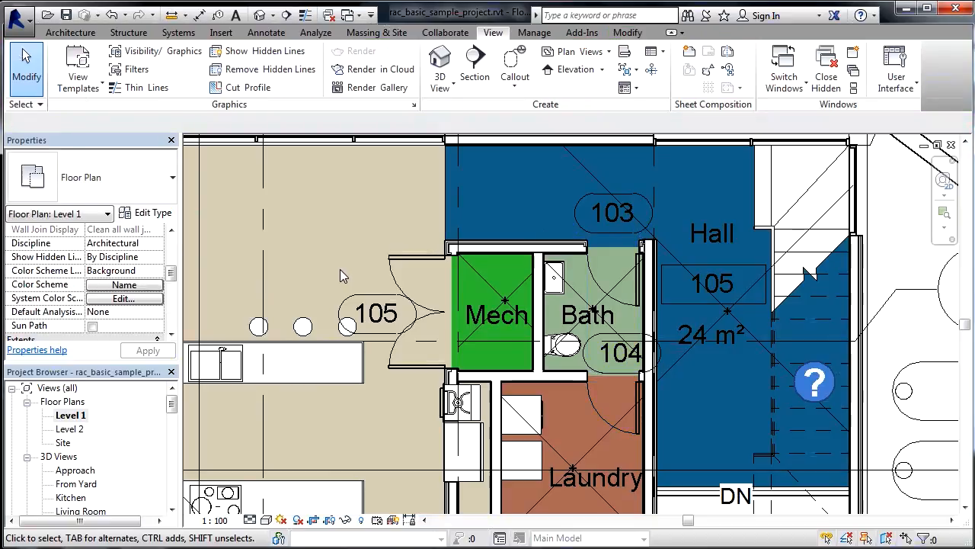